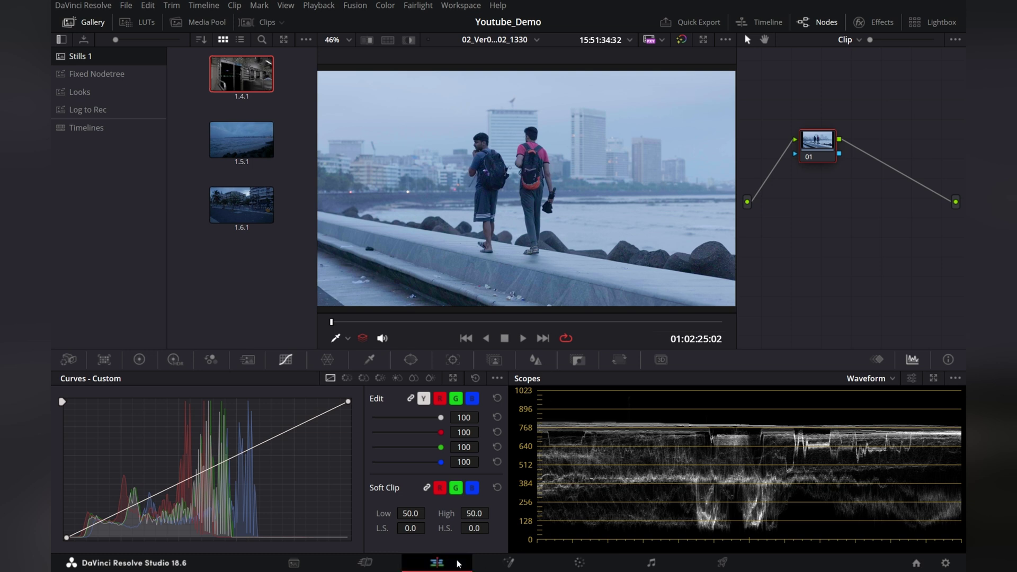
Step: Switch to the Edit page and back to Color, then show the clip thumbnail strip
left_click(437, 563)
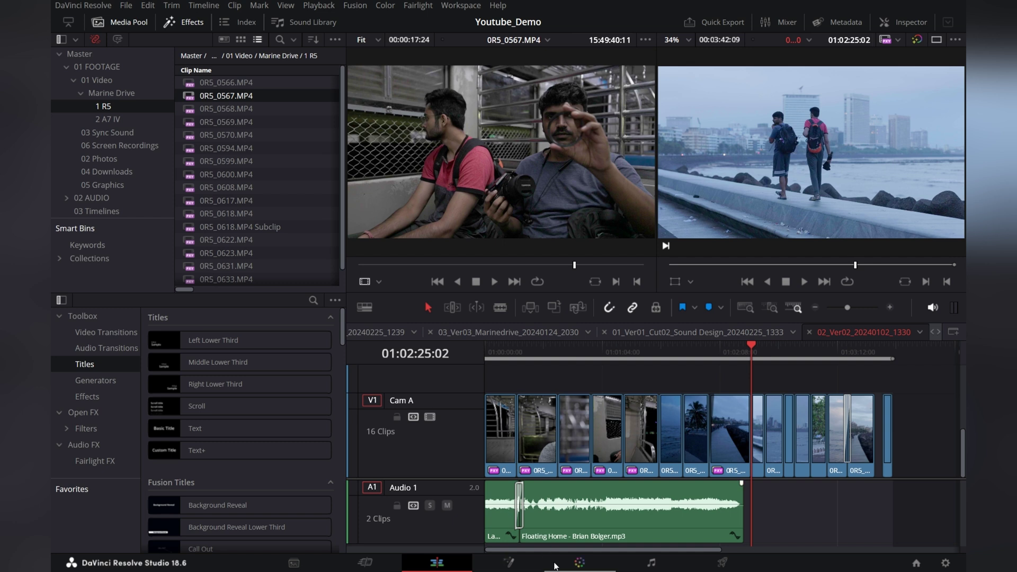
left_click(580, 563)
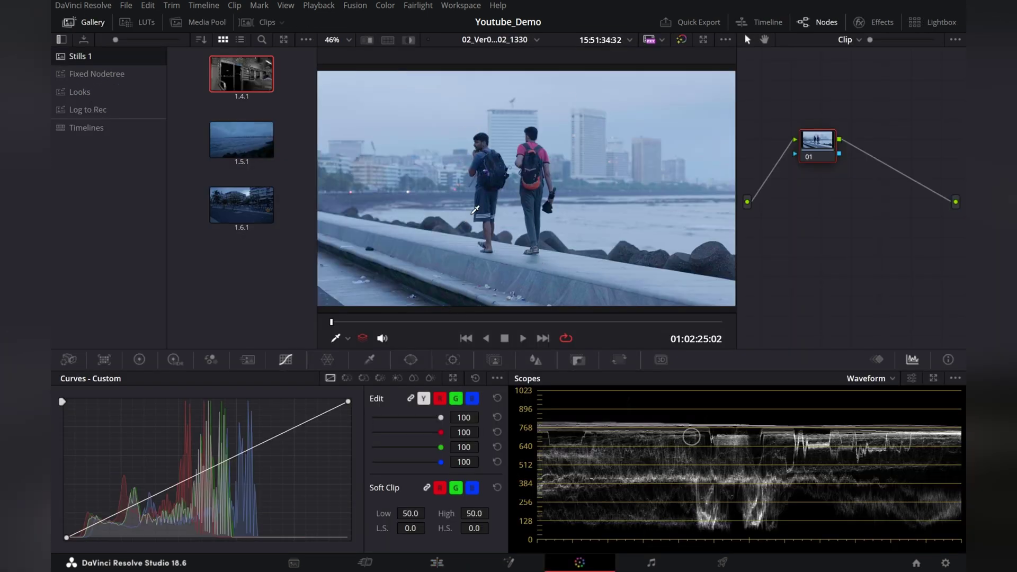
left_click(262, 24)
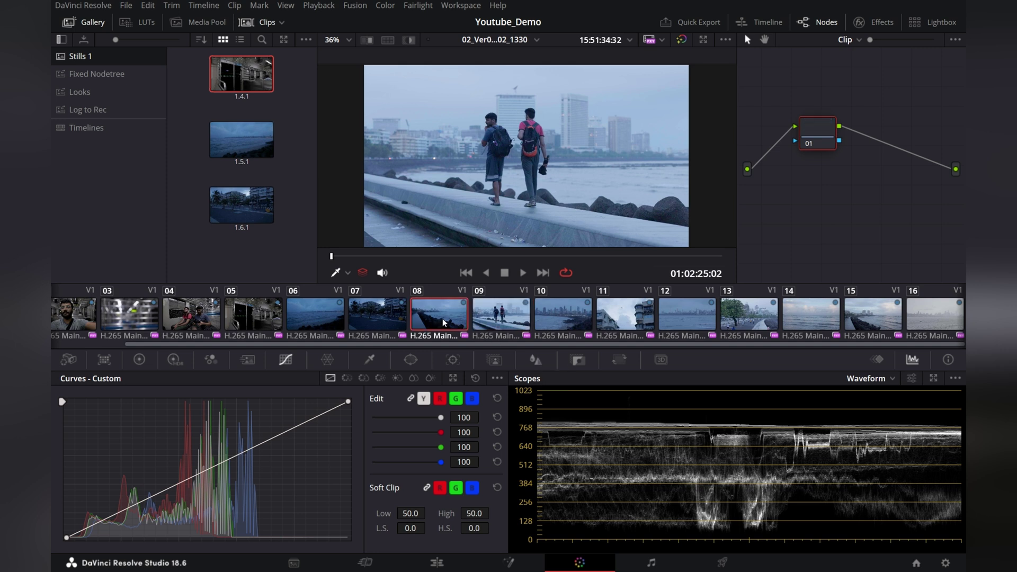
Step: Step past clip 09 to make clip 10's city-skyline shot current
left_click(512, 323)
left_click(566, 322)
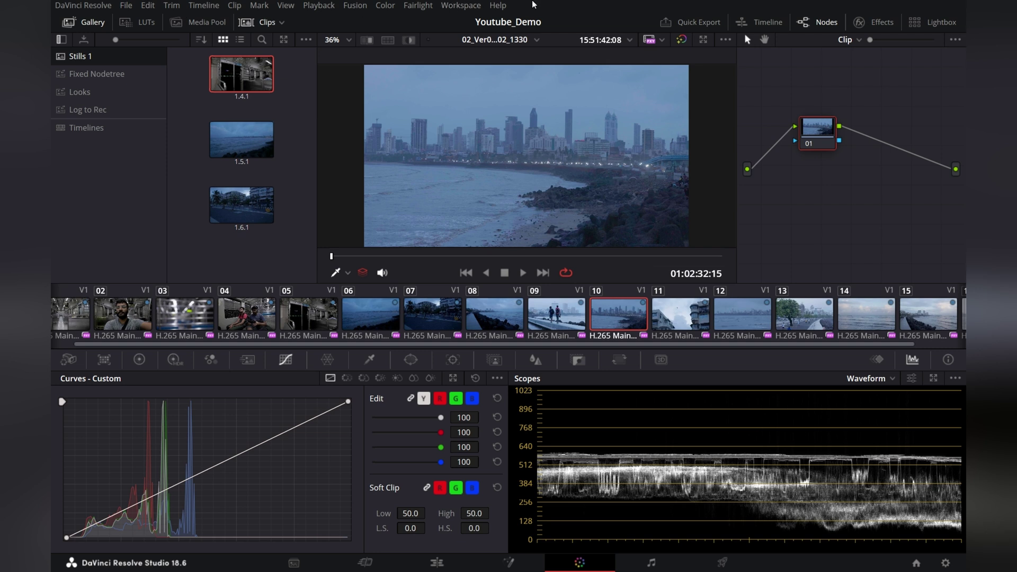
Step: Toggle the Gallery, Media Pool, LUTs and Clips panels, then show the mini timeline
left_click(87, 26)
left_click(88, 27)
left_click(206, 27)
left_click(208, 29)
left_click(137, 27)
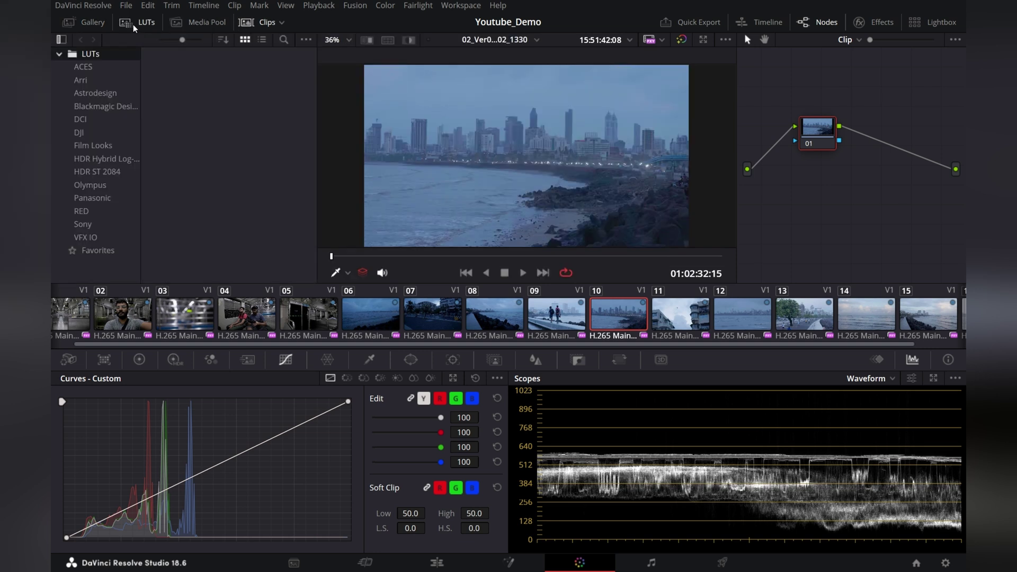
left_click(136, 26)
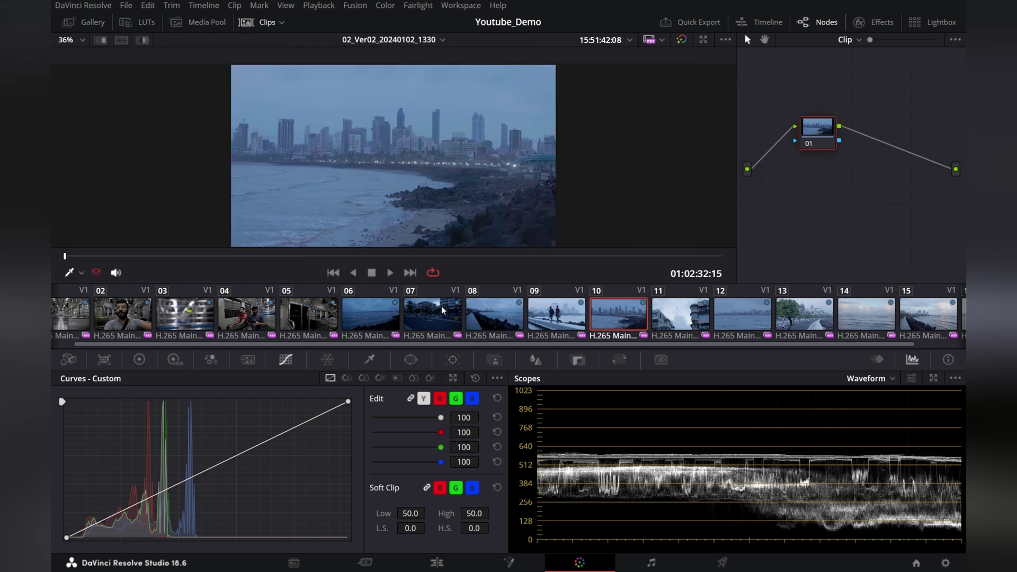
left_click(257, 31)
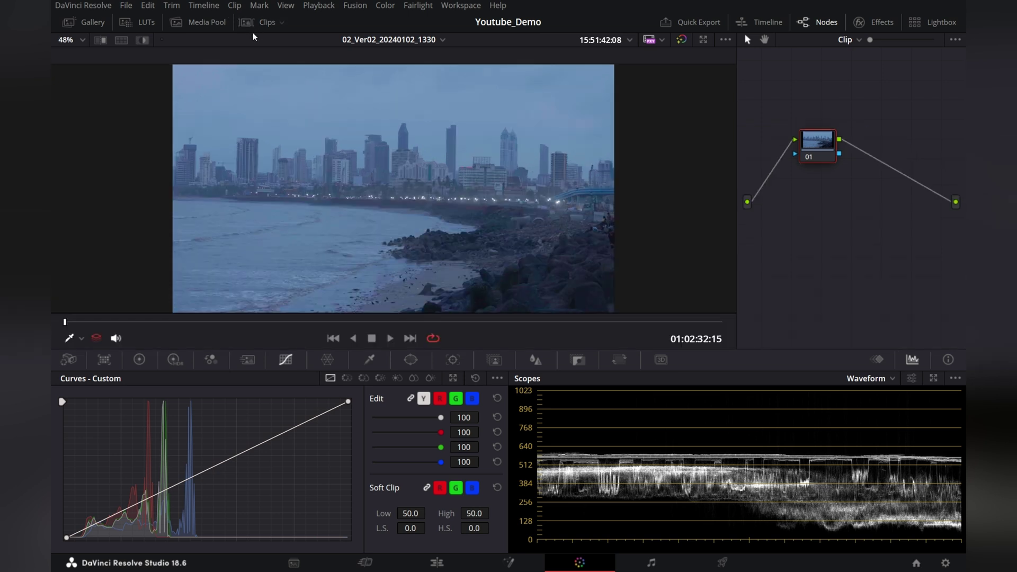
left_click(255, 31)
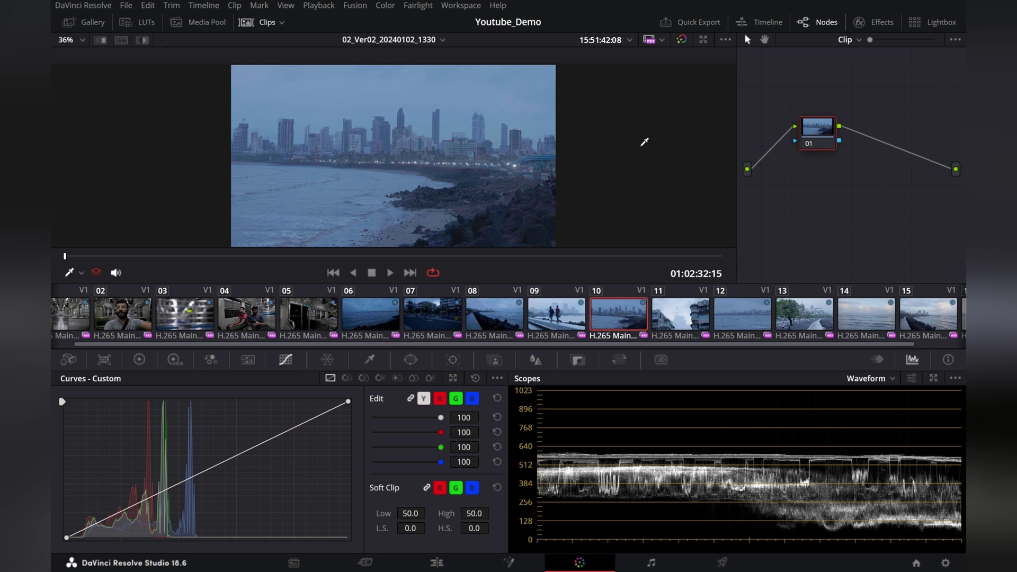
left_click(760, 27)
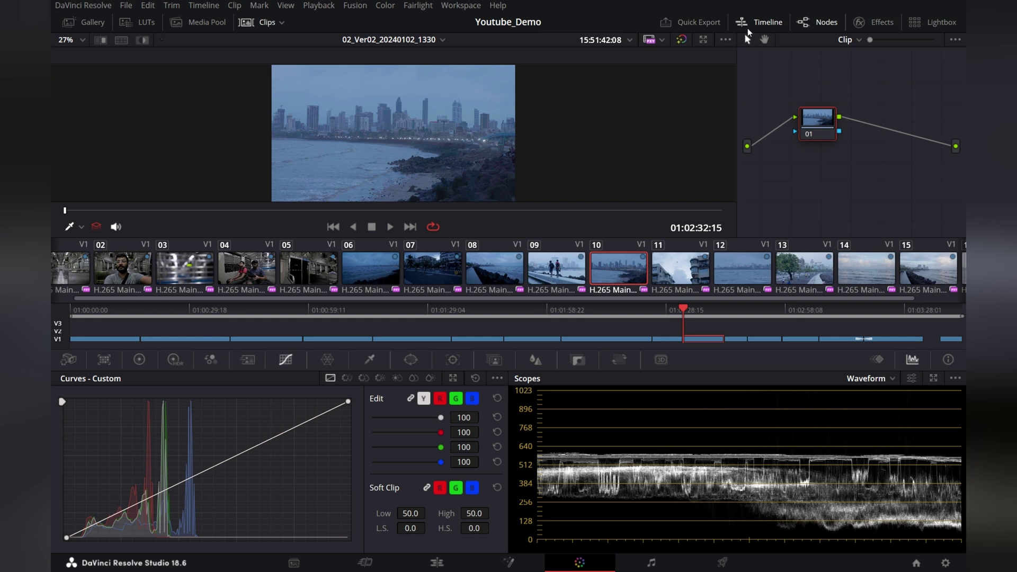
Step: Hide the mini timeline, re-show the node editor enlarged, and briefly check the Effects library
left_click(748, 25)
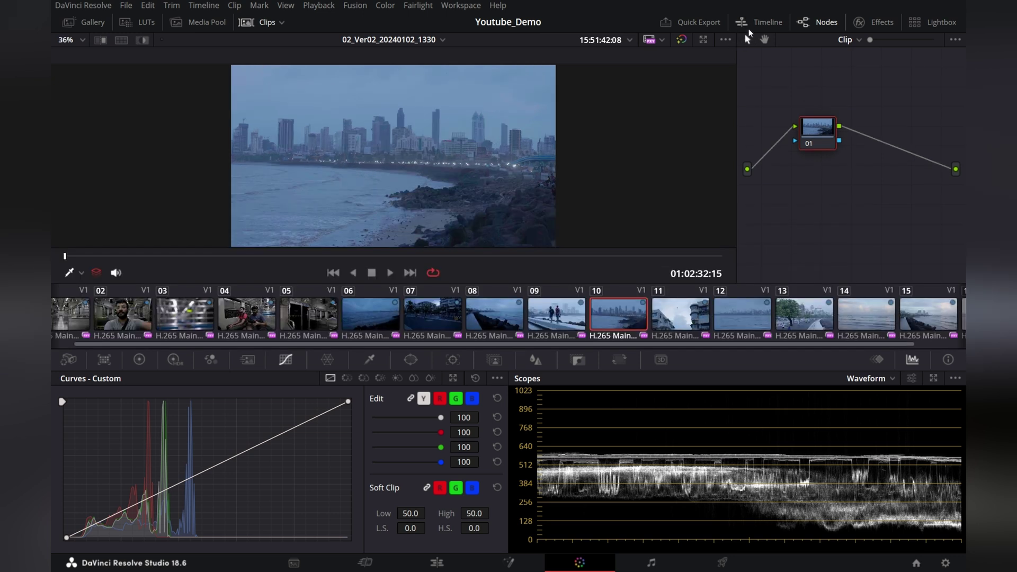
left_click(816, 22)
left_click(807, 26)
left_click(879, 24)
left_click(876, 24)
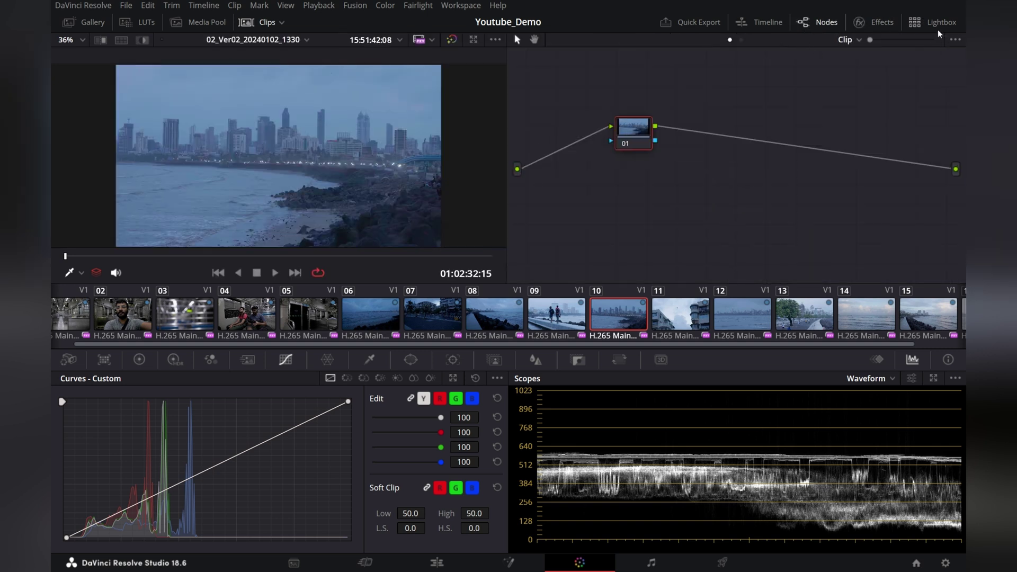
left_click(921, 23)
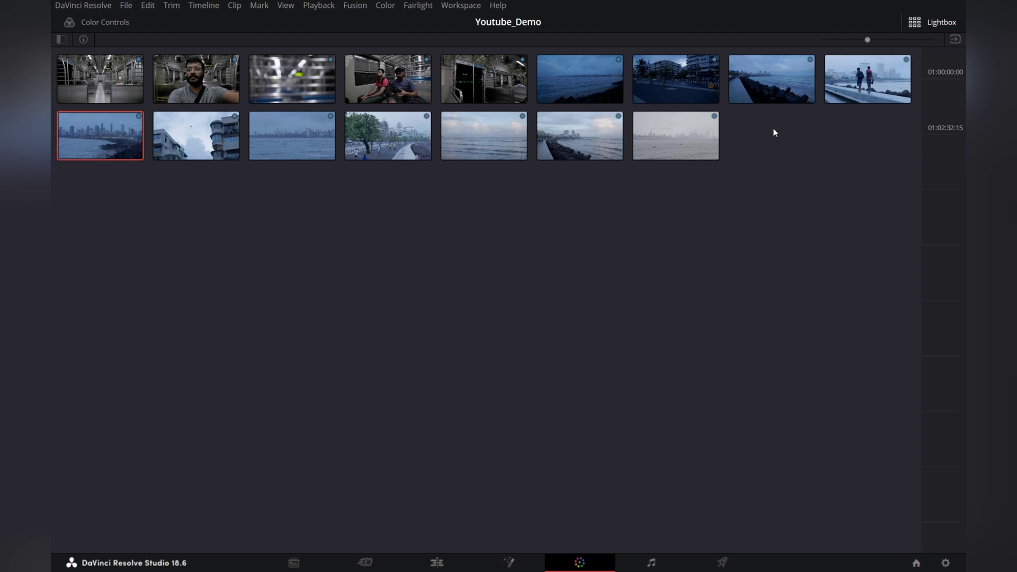
mouse_move(874, 45)
left_mouse_down()
mouse_move(890, 44)
mouse_move(868, 48)
left_mouse_up()
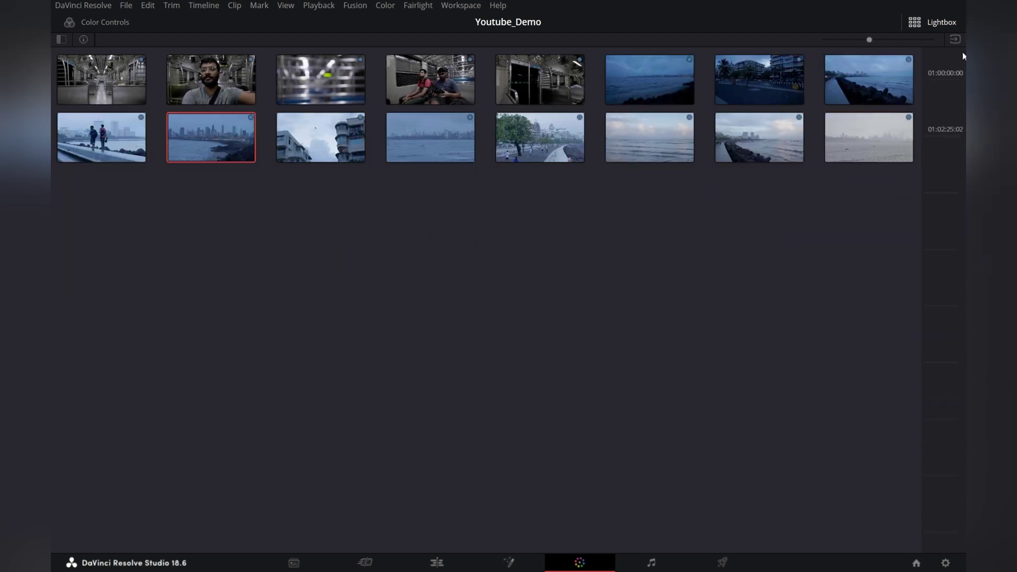
left_click(934, 23)
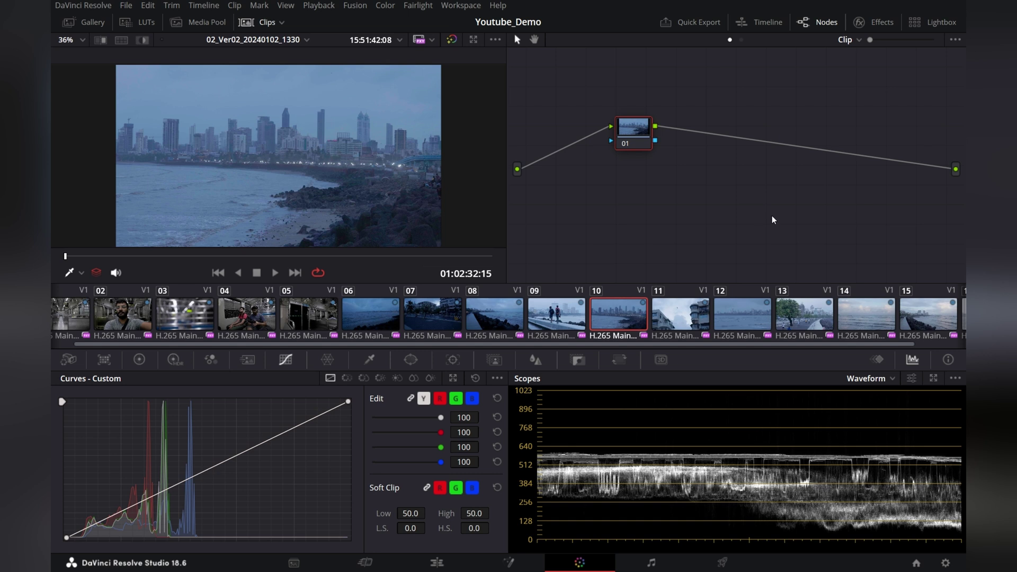
Step: Browse the Arri, Astrodesign, Blackmagic, DCI and DJI LUT folders, then open the Media Pool
left_click(89, 27)
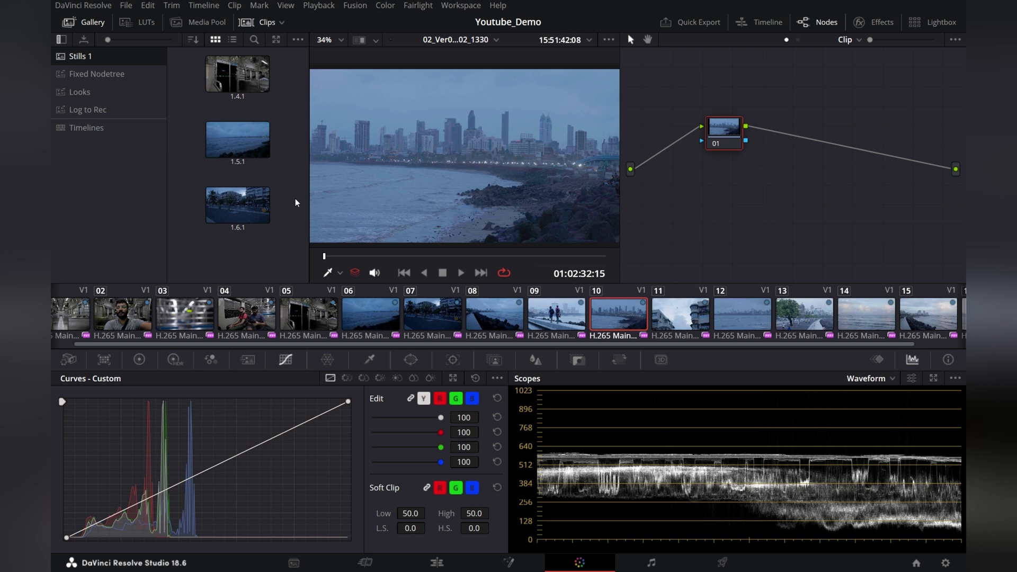
left_click(143, 31)
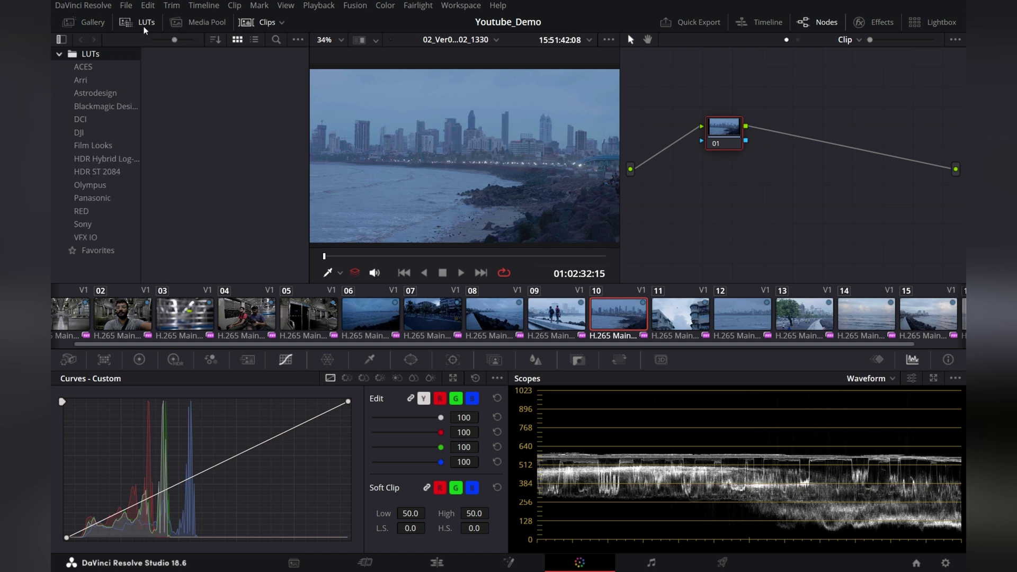
left_click(92, 80)
left_click(94, 92)
left_click(106, 106)
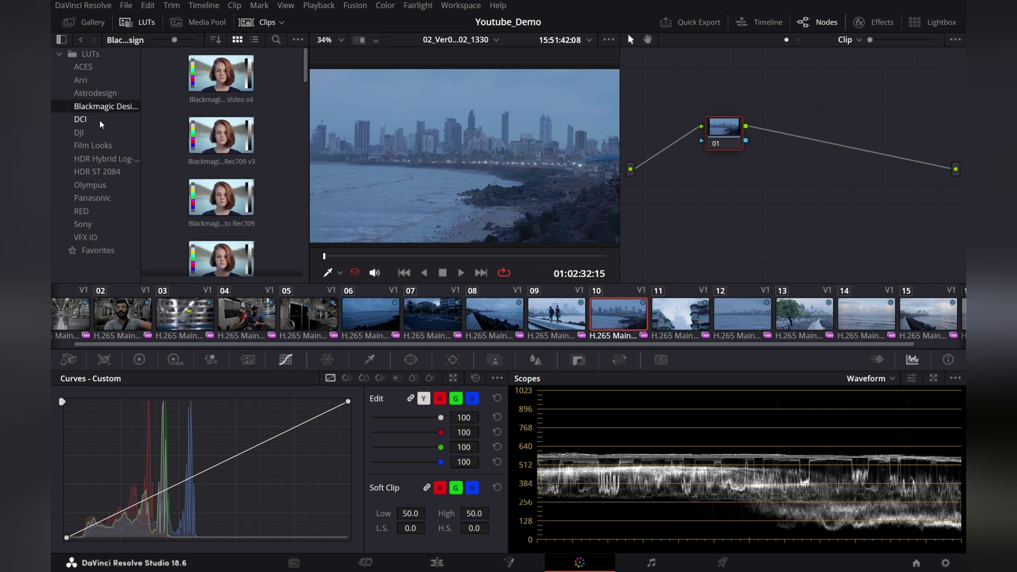
left_click(92, 121)
left_click(92, 131)
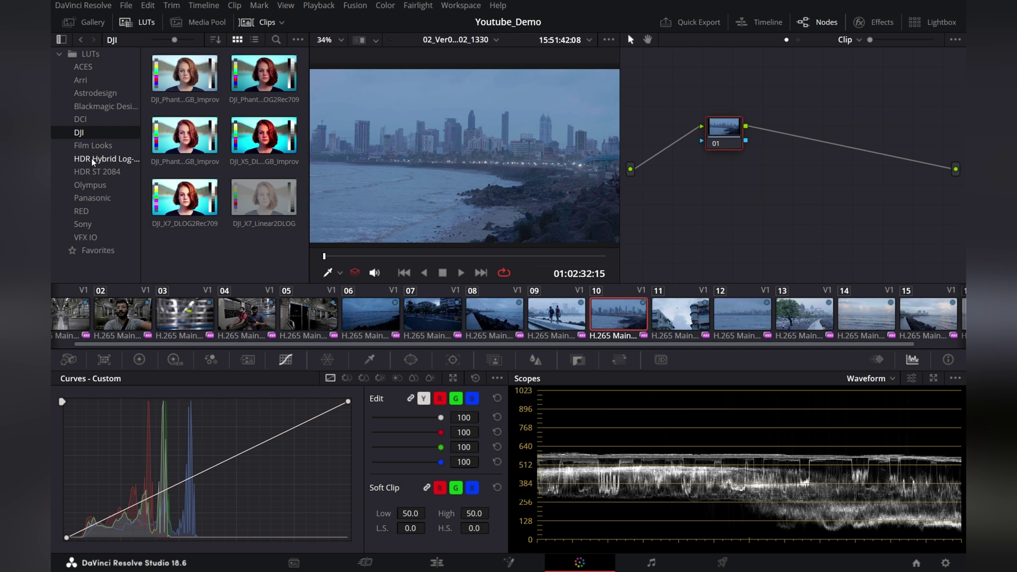
left_click(190, 24)
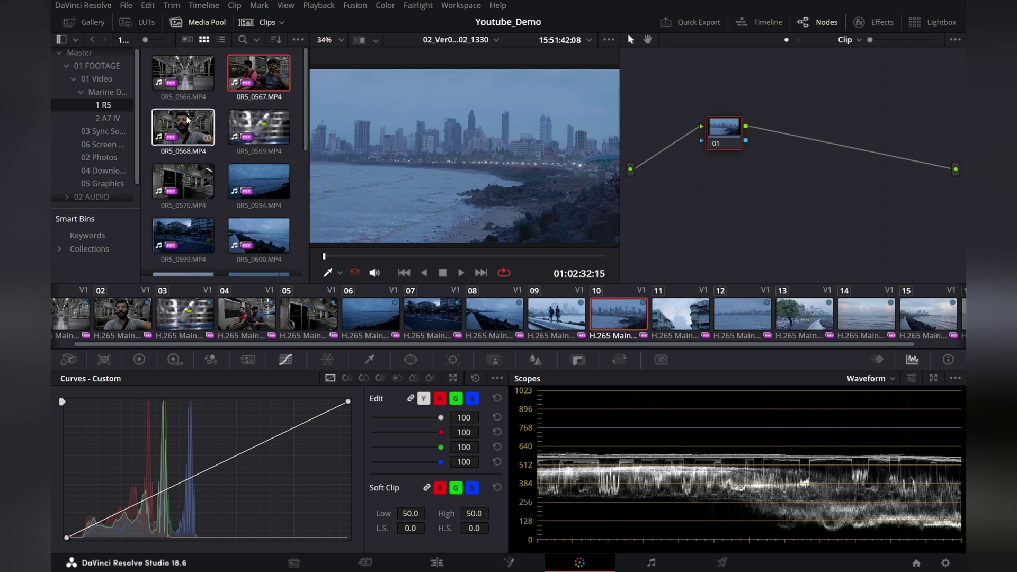
Step: Close the Media Pool and open the Gallery's Timelines album, checking its timeline list
left_click(201, 24)
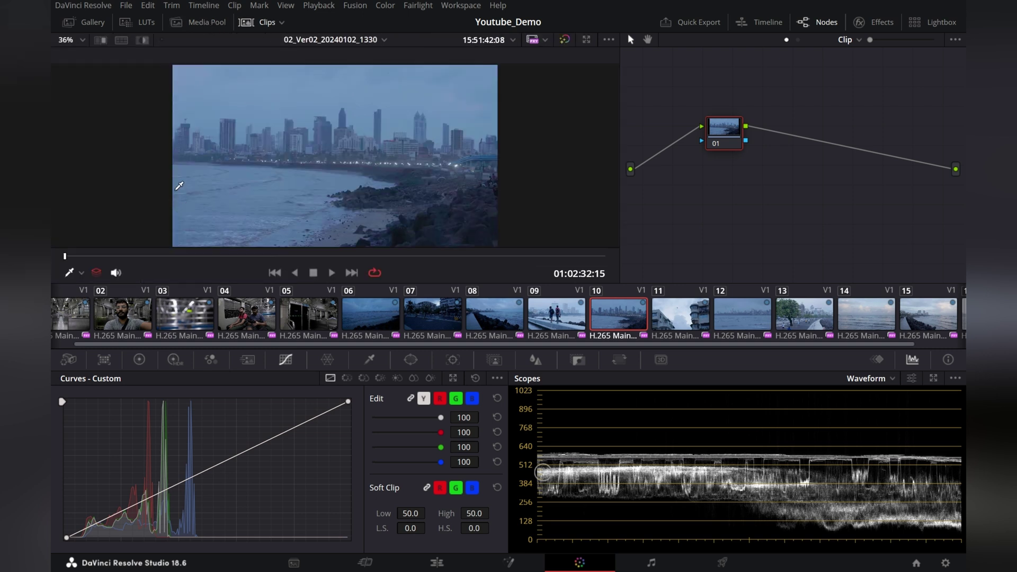
left_click(85, 22)
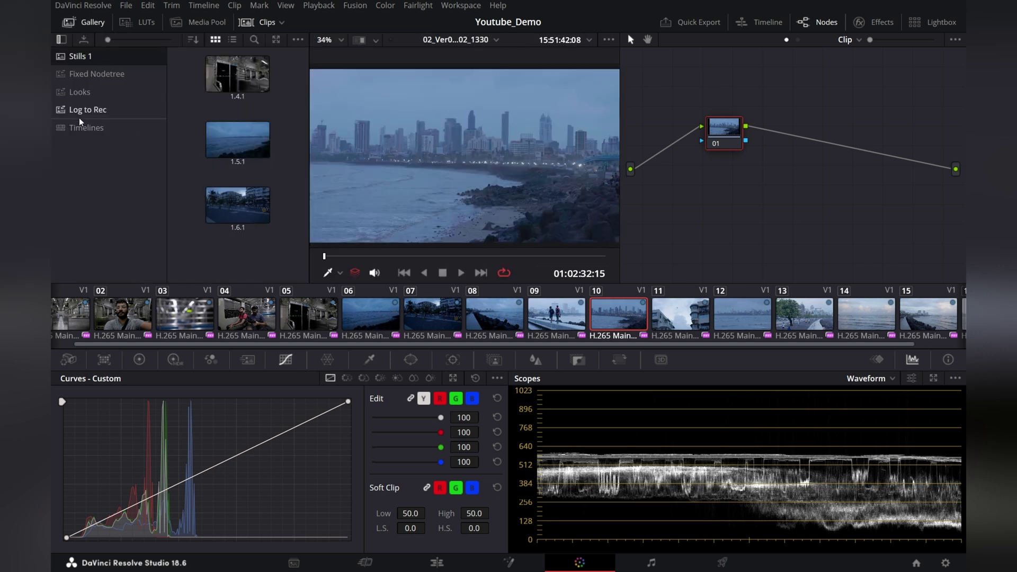
left_click(97, 133)
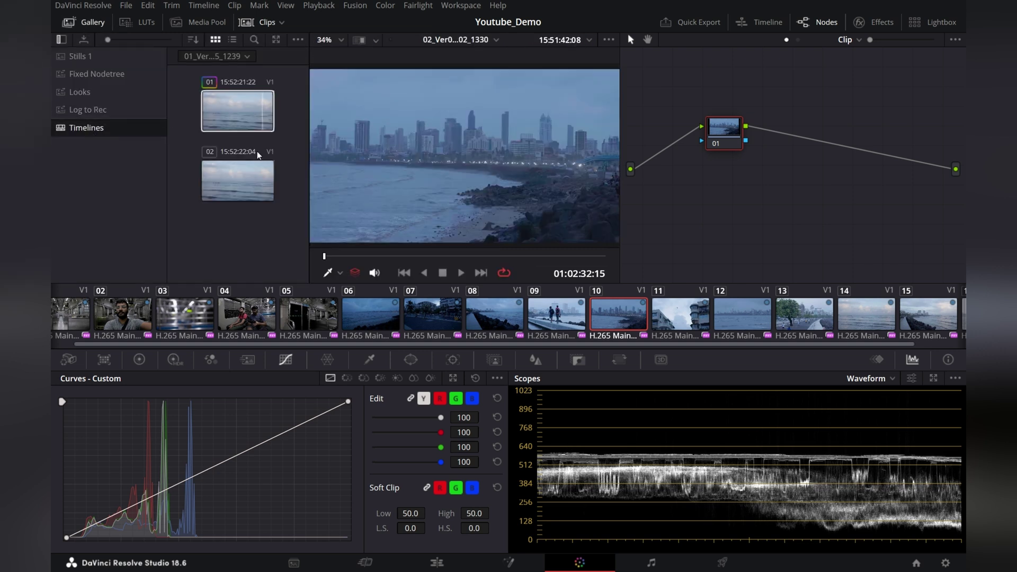
left_click(249, 57)
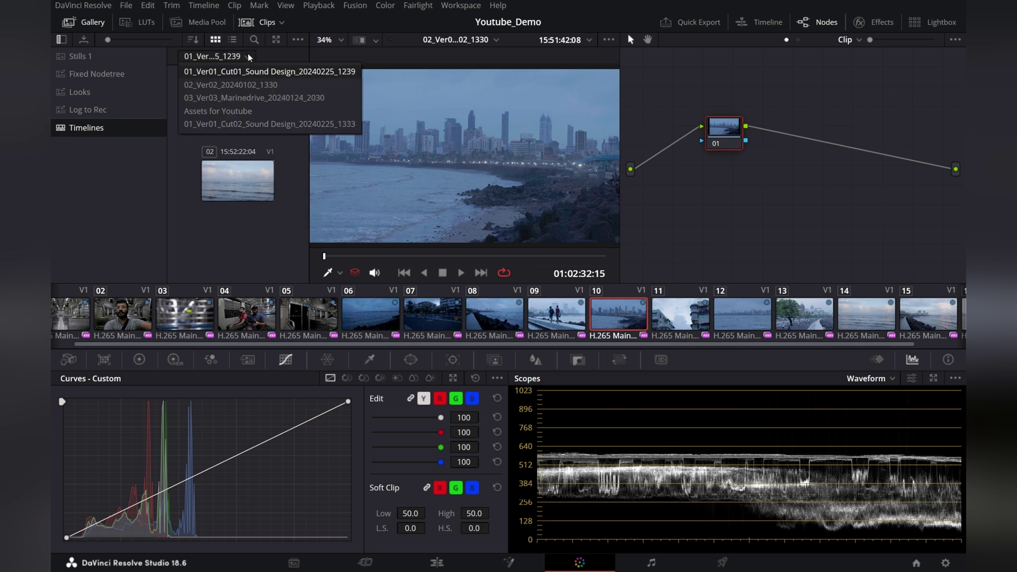
left_click(236, 226)
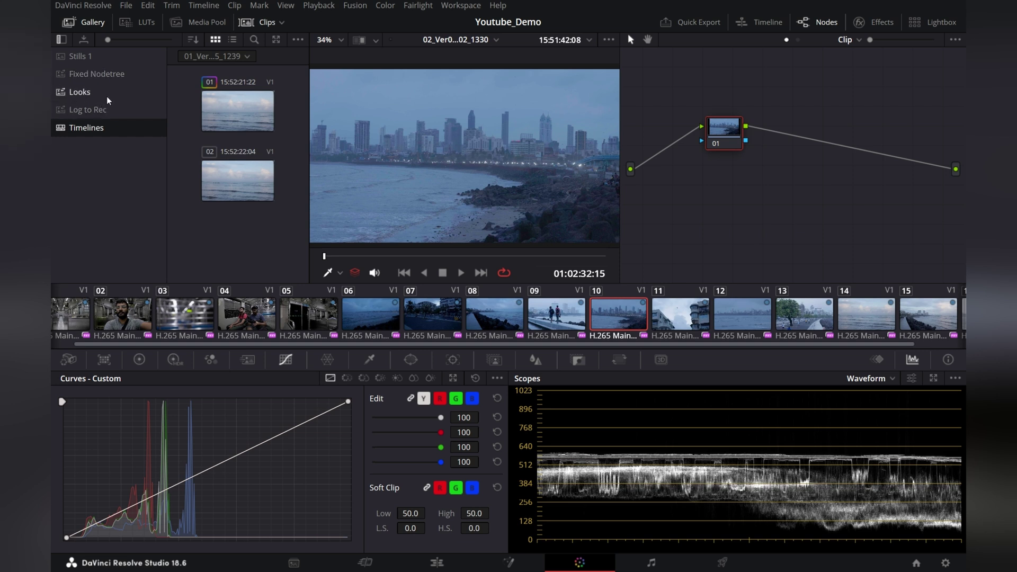
Step: Scroll the clip strip and select clip 15, the seawall shot
left_click_drag(187, 349, 99, 335)
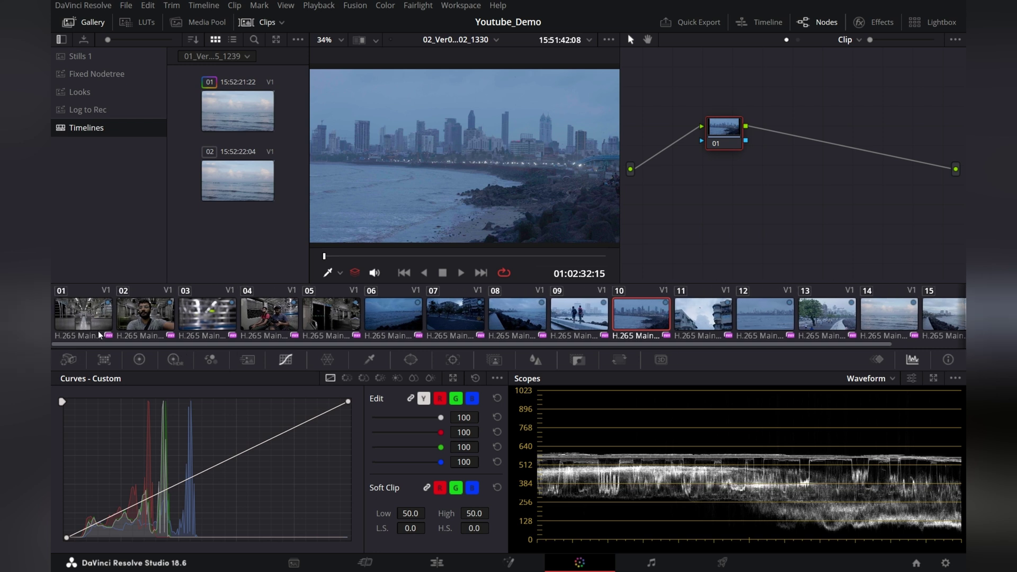
left_click_drag(584, 350, 654, 350)
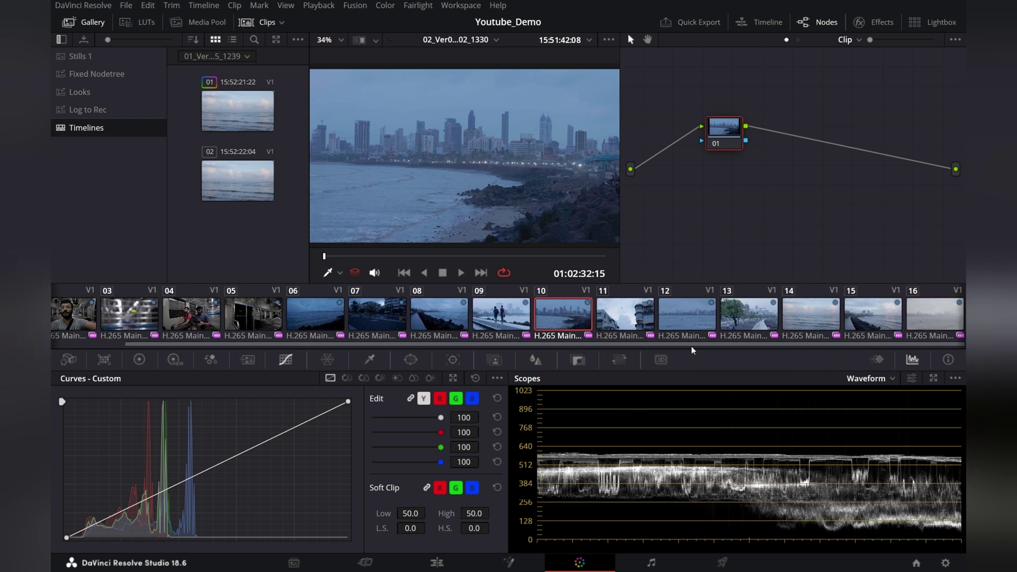
left_click(743, 313)
Step: Select clip 12's sea-and-skyline shot for grading
left_click(802, 325)
left_click(865, 323)
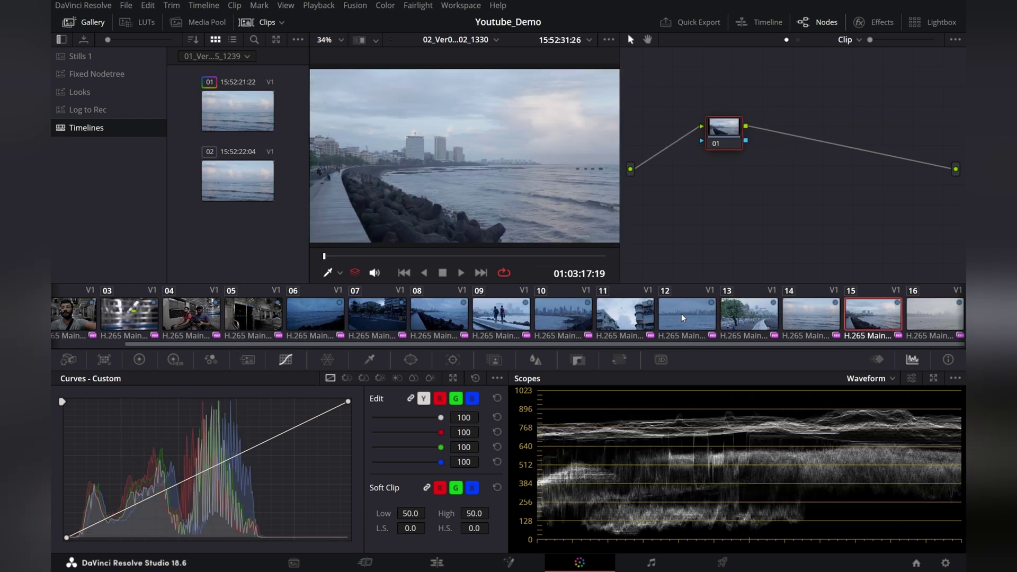
left_click(689, 334)
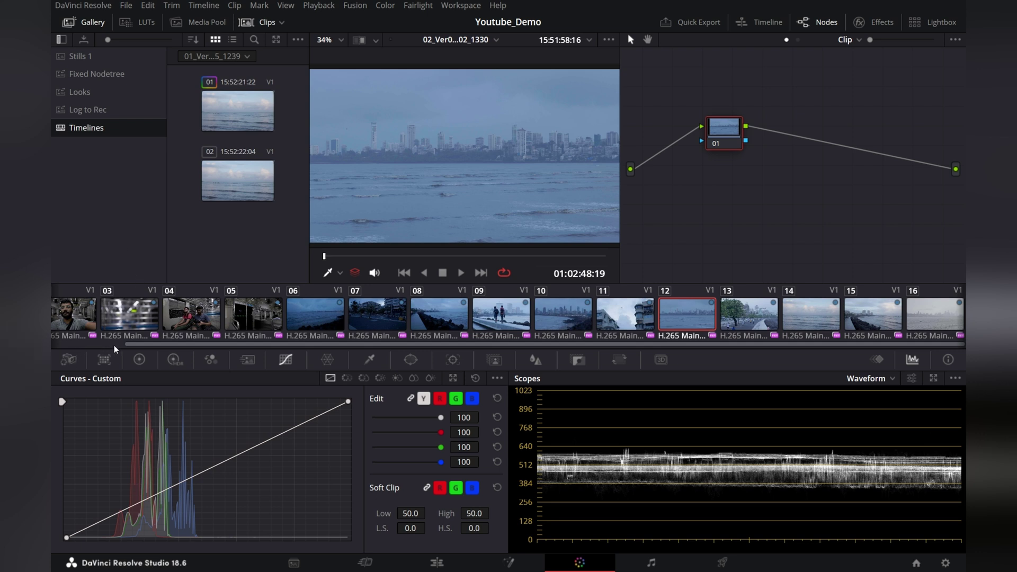
Step: View the Primary and HDR wheels, then the Custom, Hue vs Hue, Sat and Lum curves
left_click(140, 360)
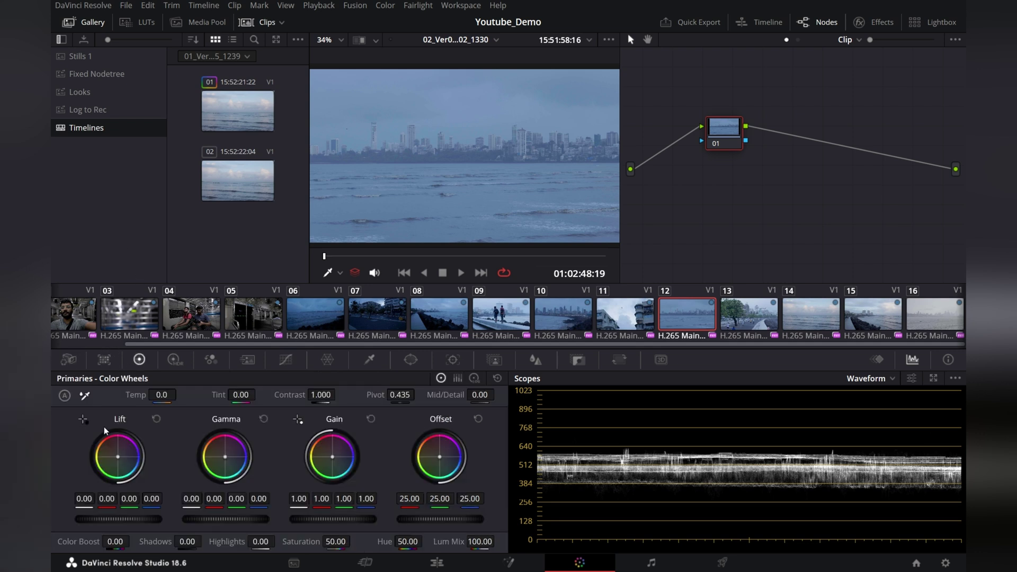
left_click(175, 360)
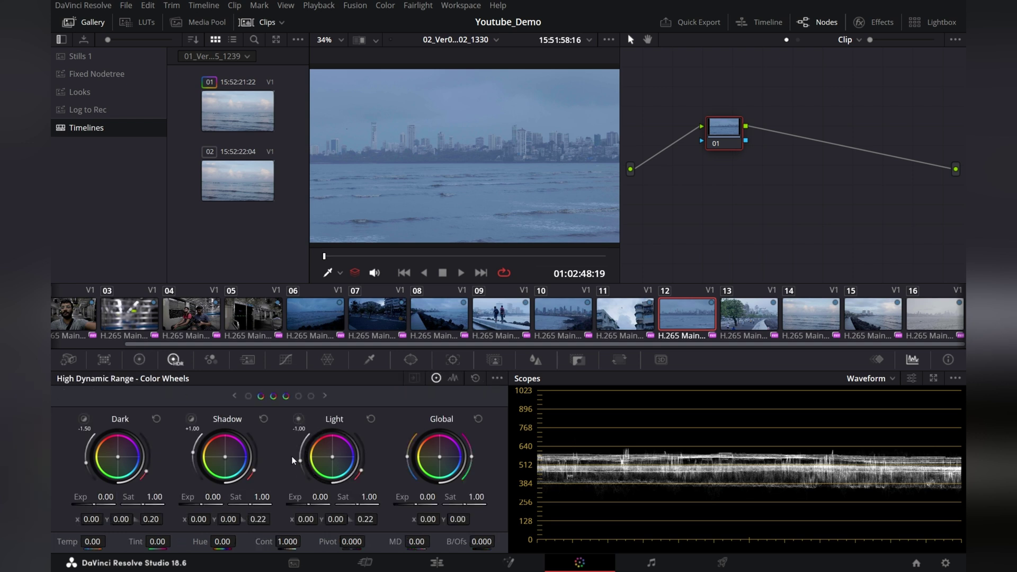
left_click(285, 360)
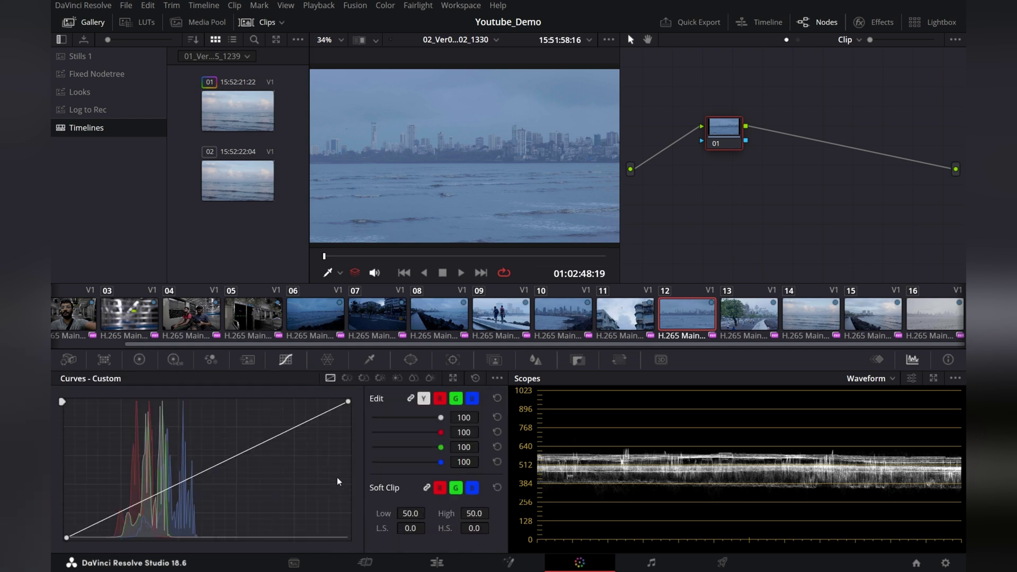
left_click(347, 378)
left_click(364, 377)
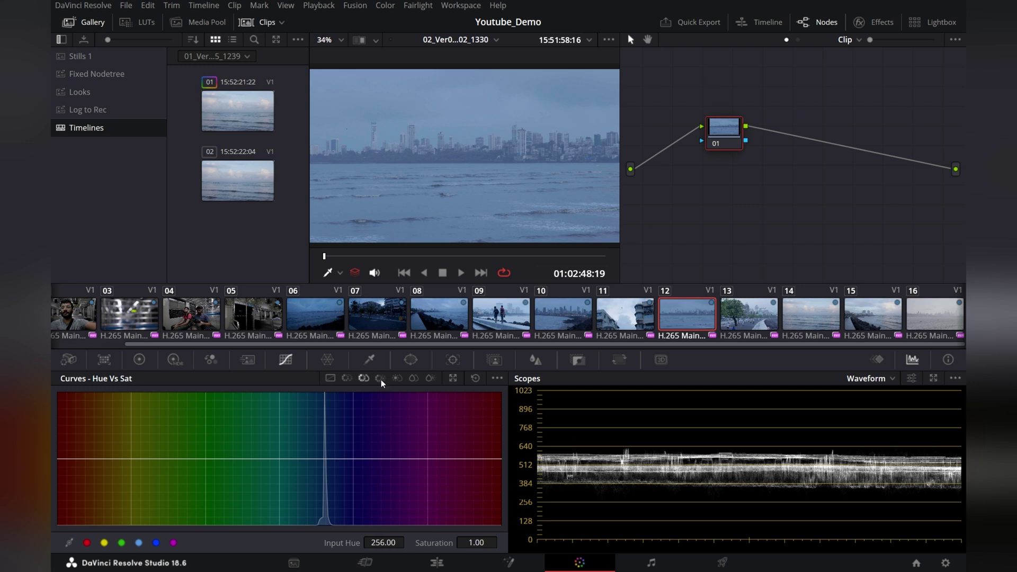
left_click(381, 378)
left_click(330, 378)
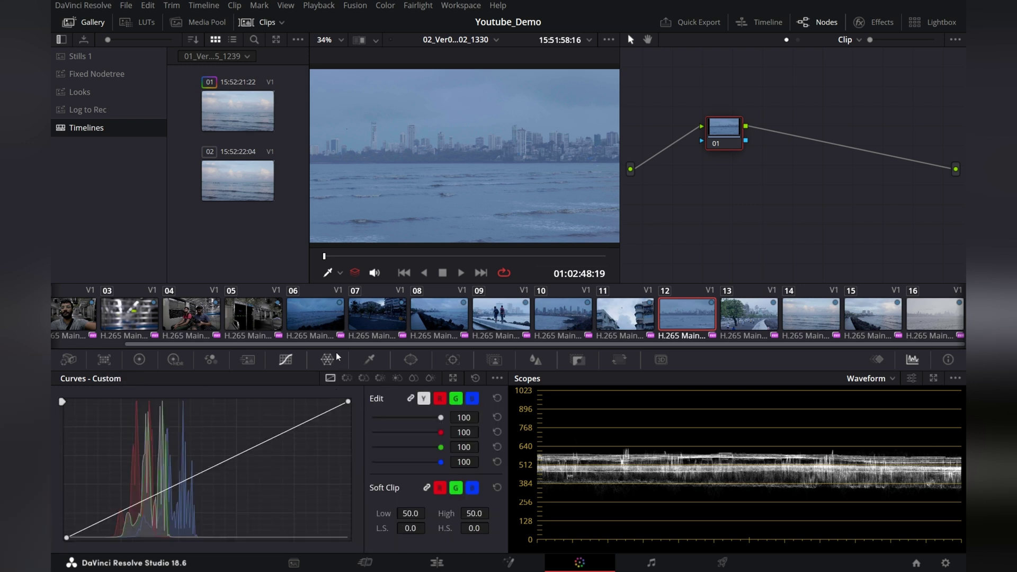
Step: View the Qualifier, Window, Magic Mask, Tracker and Blur palettes
left_click(369, 360)
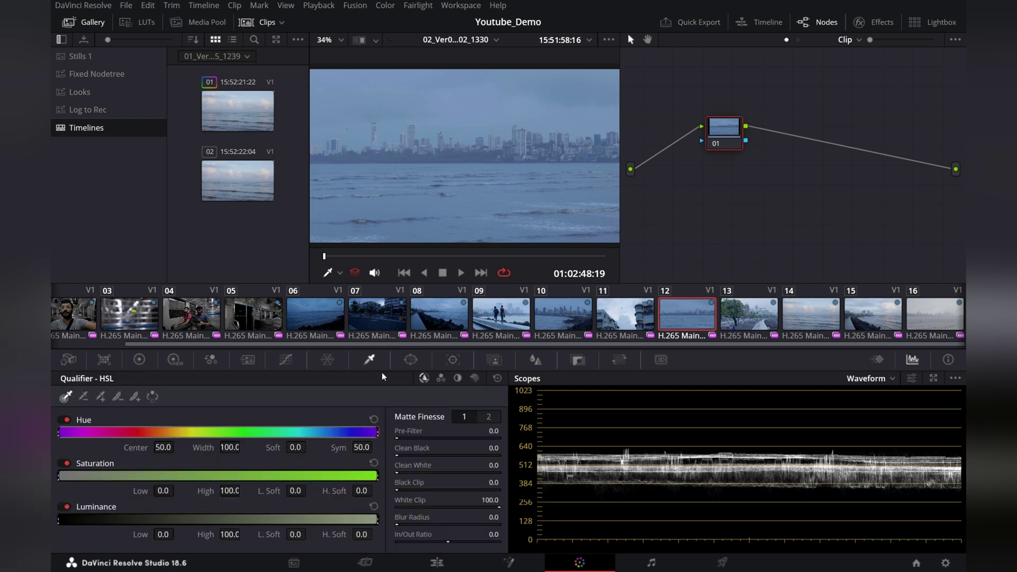
left_click(411, 360)
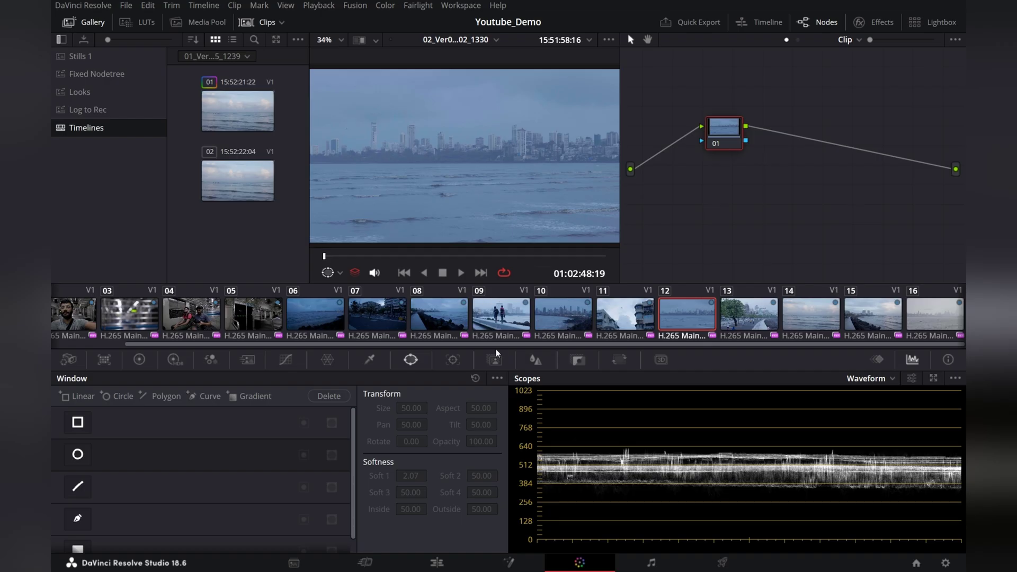
left_click(494, 361)
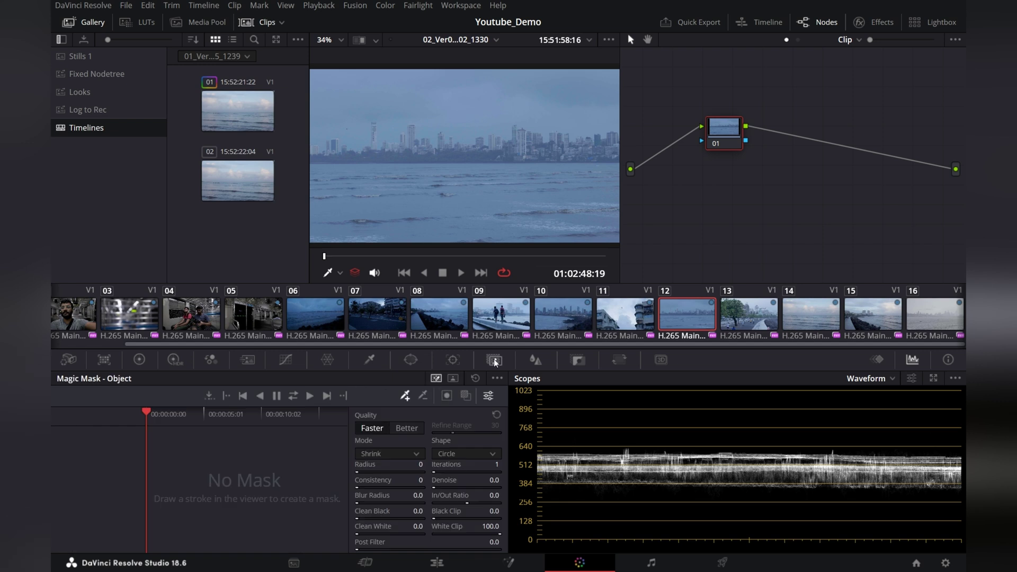
left_click(452, 360)
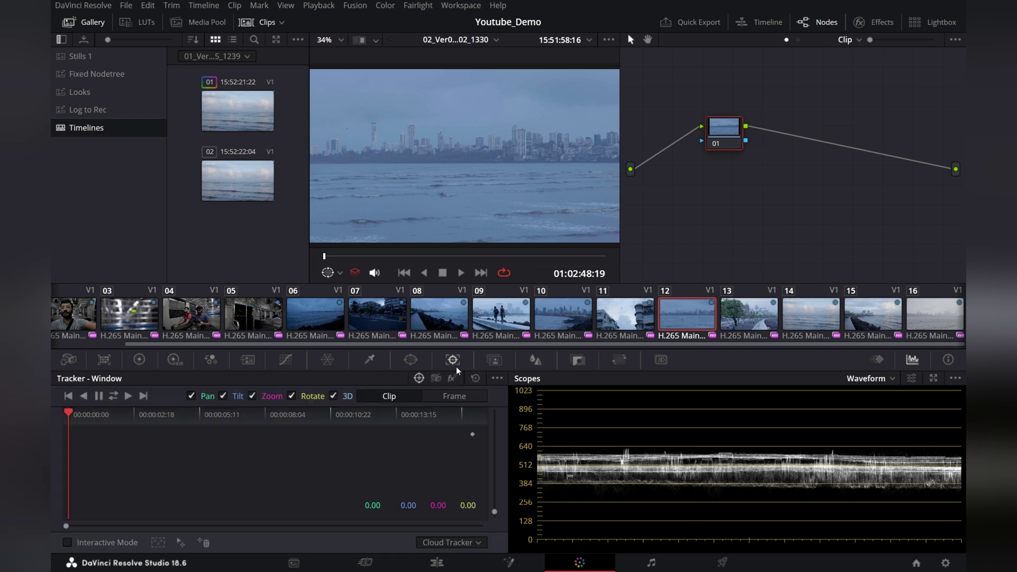
left_click(535, 359)
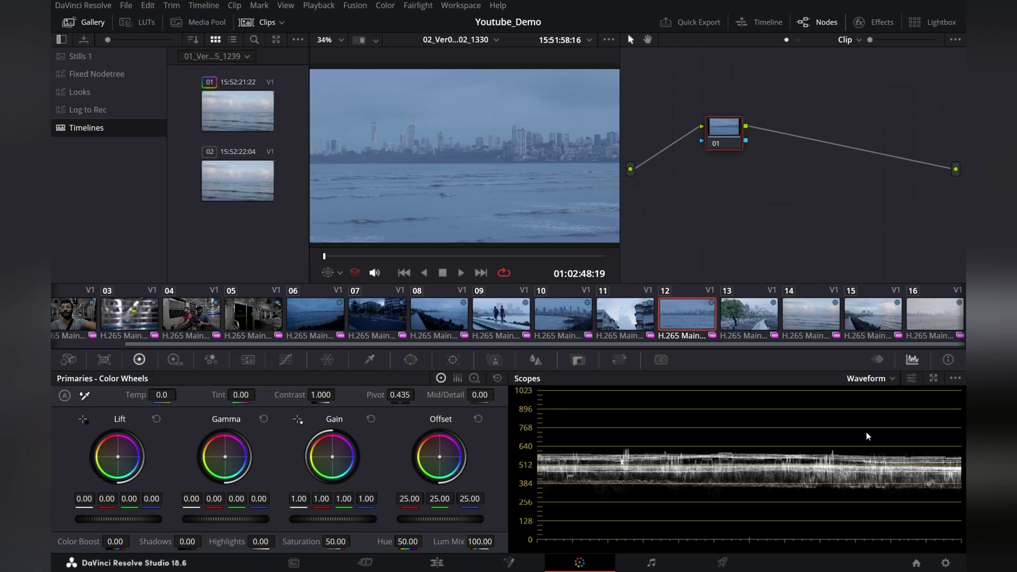
Step: Preview the RGB Parade and Vectorscope scopes, then return the scope to Waveform
left_click(892, 379)
left_click(897, 403)
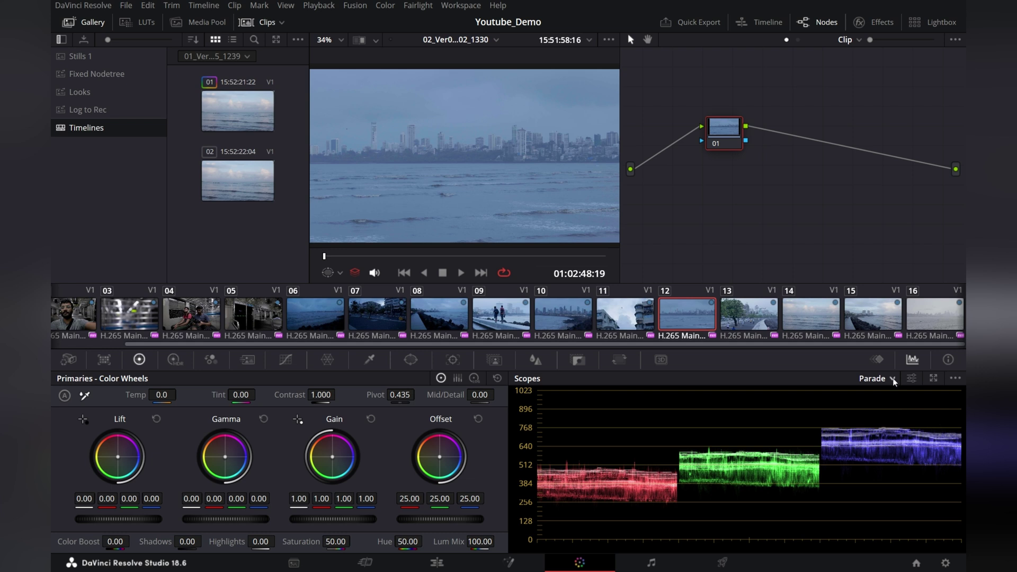
left_click(894, 379)
left_click(906, 425)
left_click(894, 380)
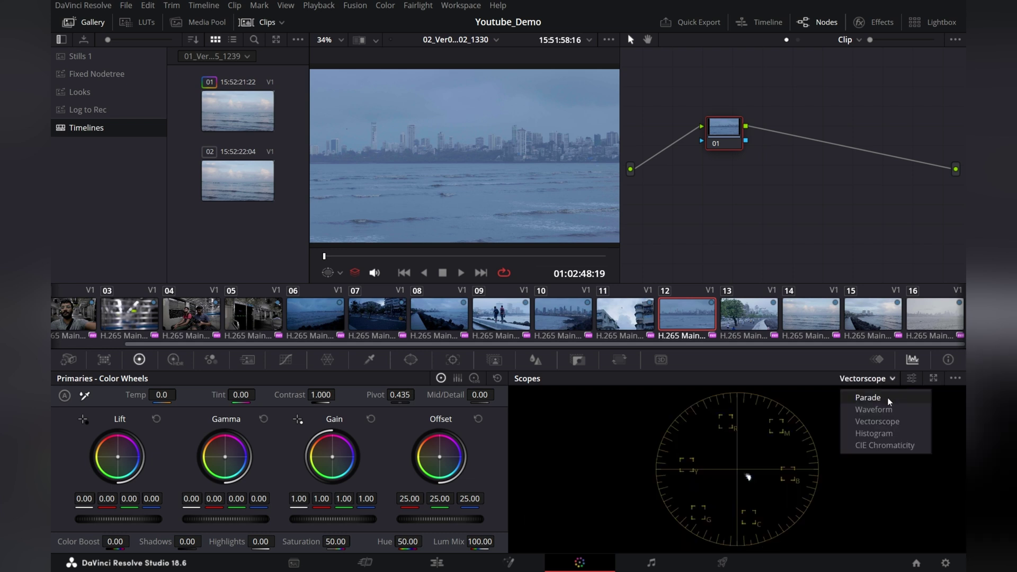
left_click(889, 401)
left_click_drag(719, 143, 722, 142)
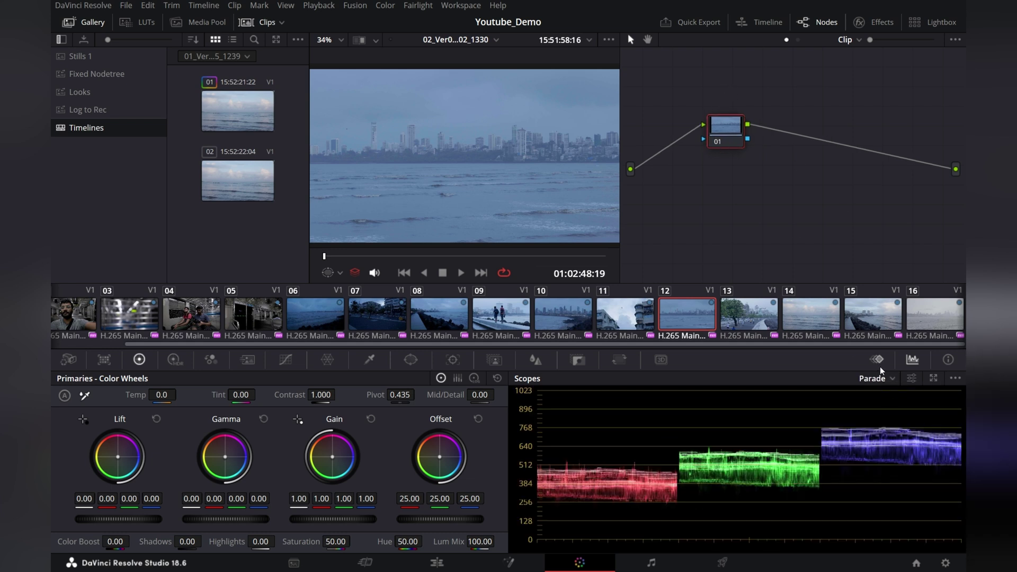
left_click(893, 380)
left_click(890, 413)
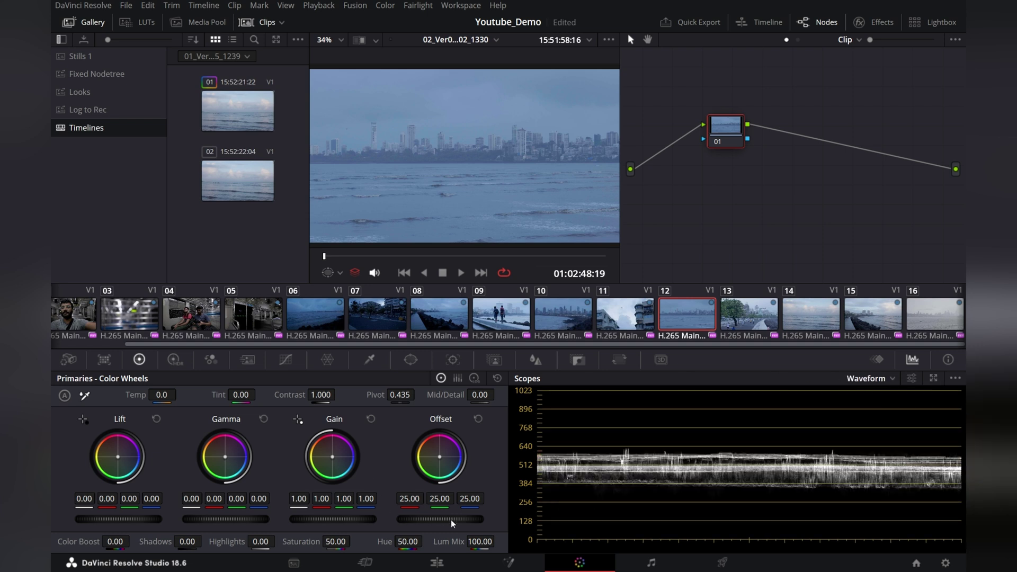
Step: Raise clip 12's Offset to 40.05, then show the Keyframes and Info panels
mouse_move(453, 523)
left_mouse_down()
mouse_move(438, 524)
mouse_move(468, 524)
left_mouse_up()
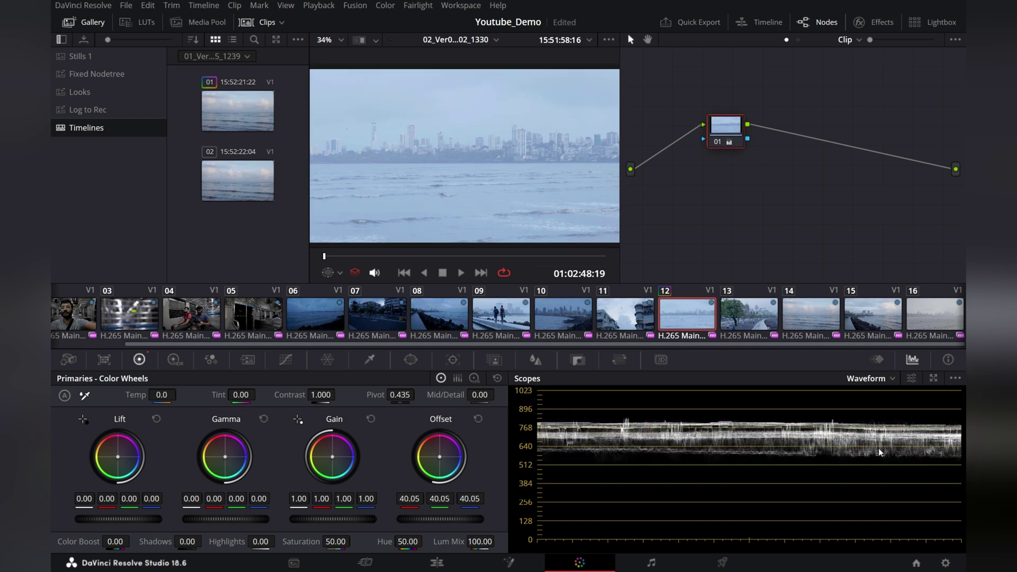
left_click(877, 359)
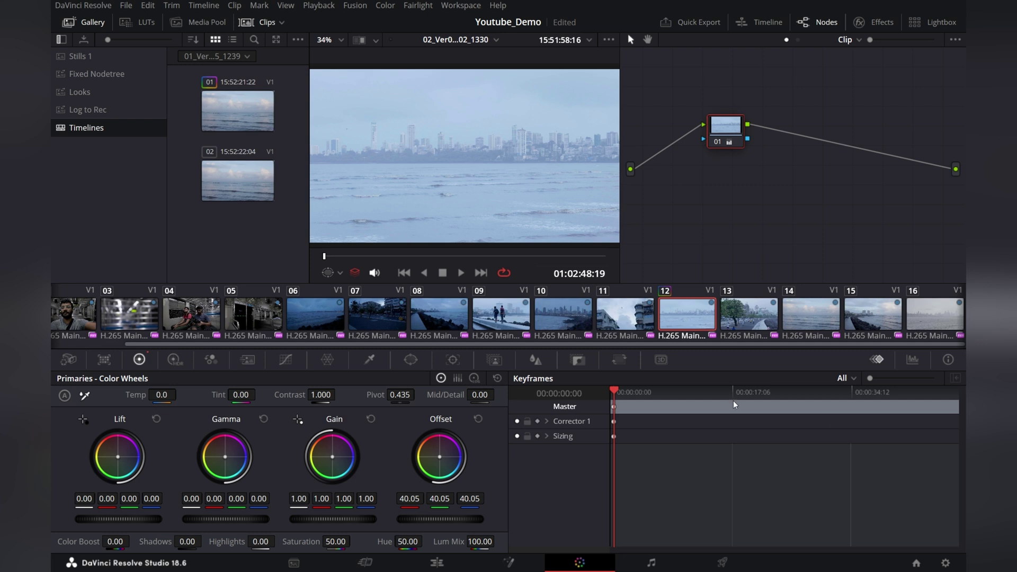
left_click(948, 360)
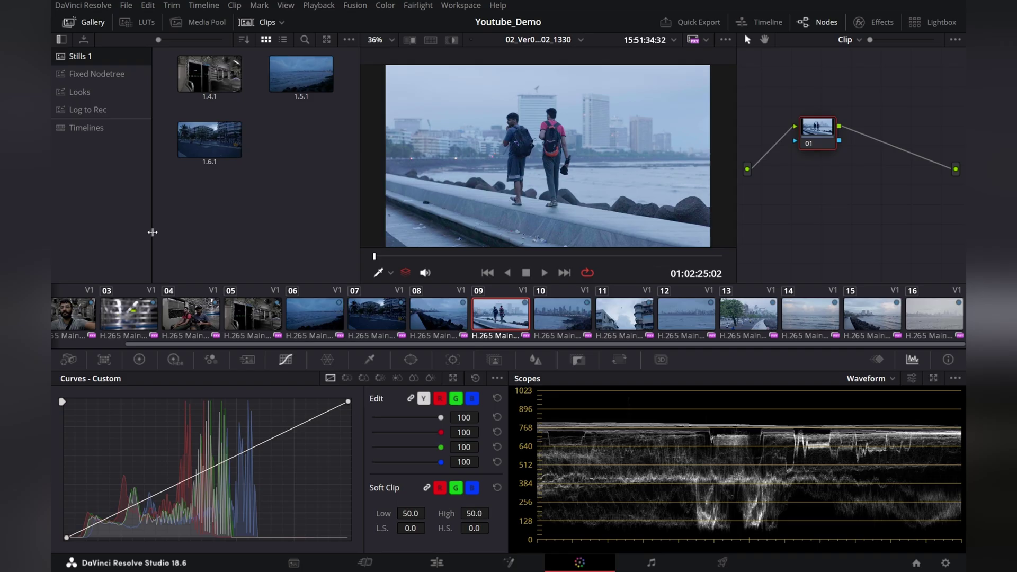
Step: Narrow the gallery album list and stills area, then hide the clip thumbnail strip
mouse_move(153, 232)
left_mouse_down()
mouse_move(147, 223)
mouse_move(57, 230)
mouse_move(147, 233)
left_mouse_up()
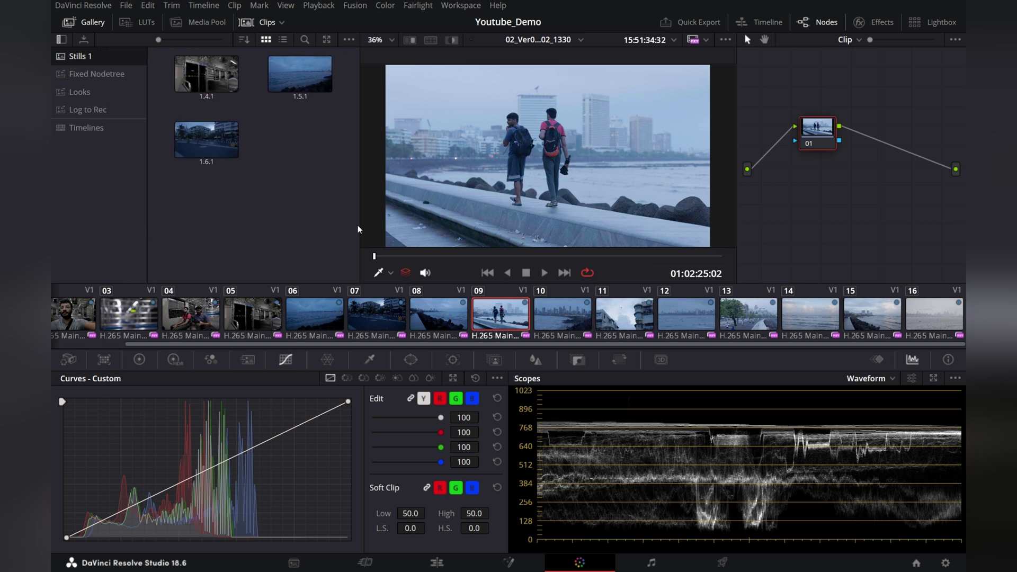
left_click_drag(358, 229, 298, 220)
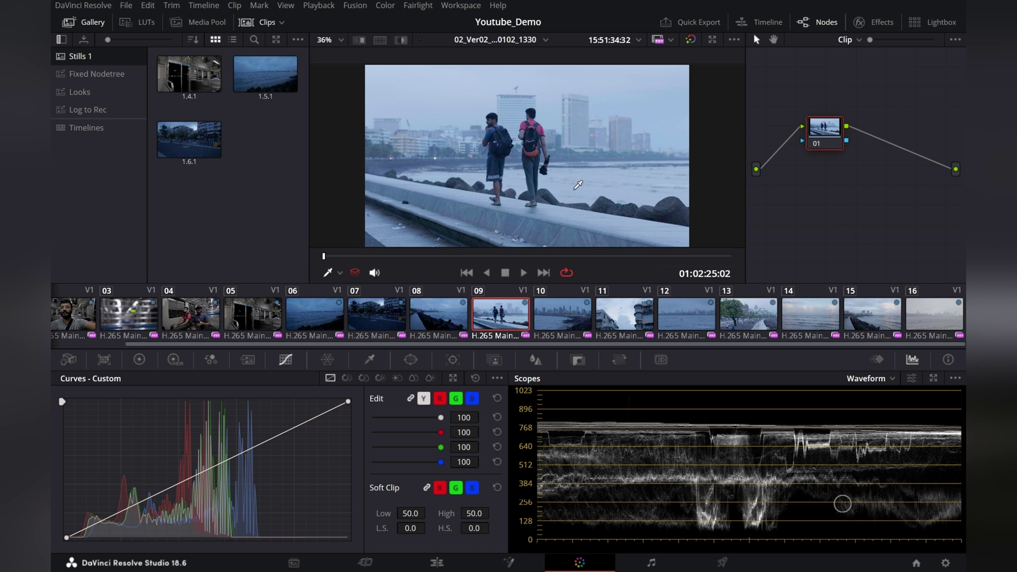
left_click(253, 23)
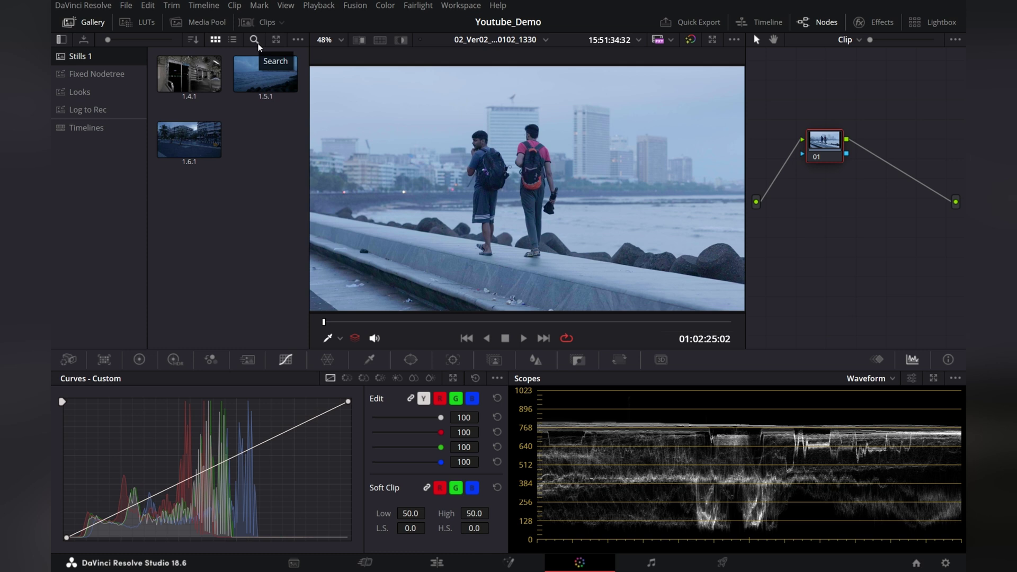
Step: Preview the enhanced viewer, then show the Effects library beside an enlarged viewer of clip 09
key("alt+f")
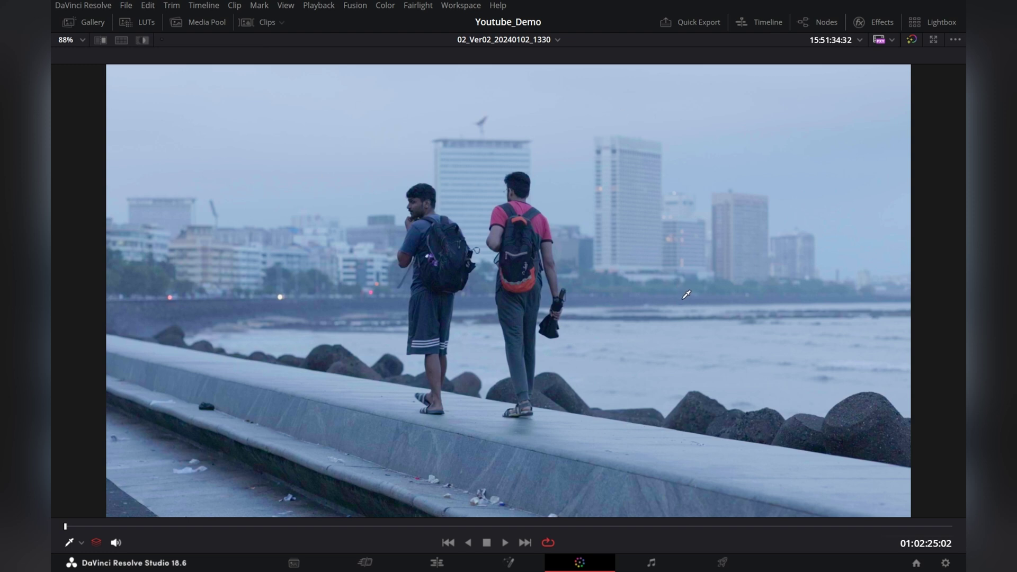
key("alt+f")
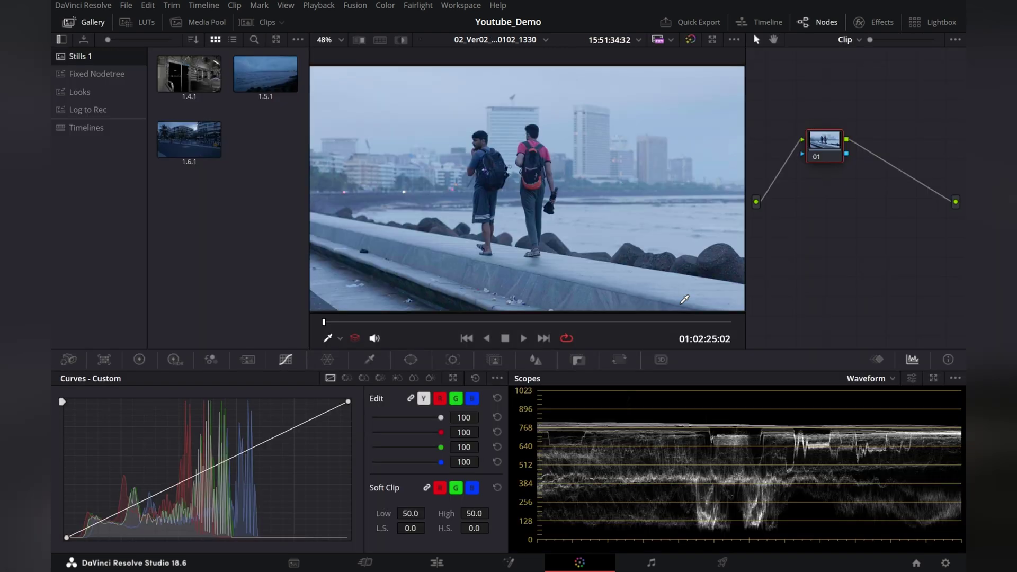
left_click(880, 24)
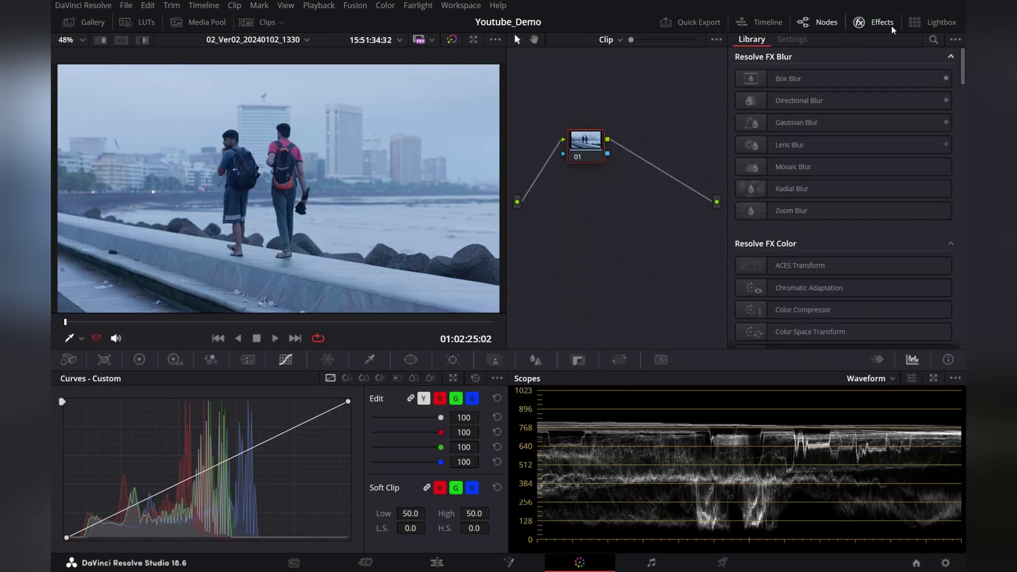
key("alt+f")
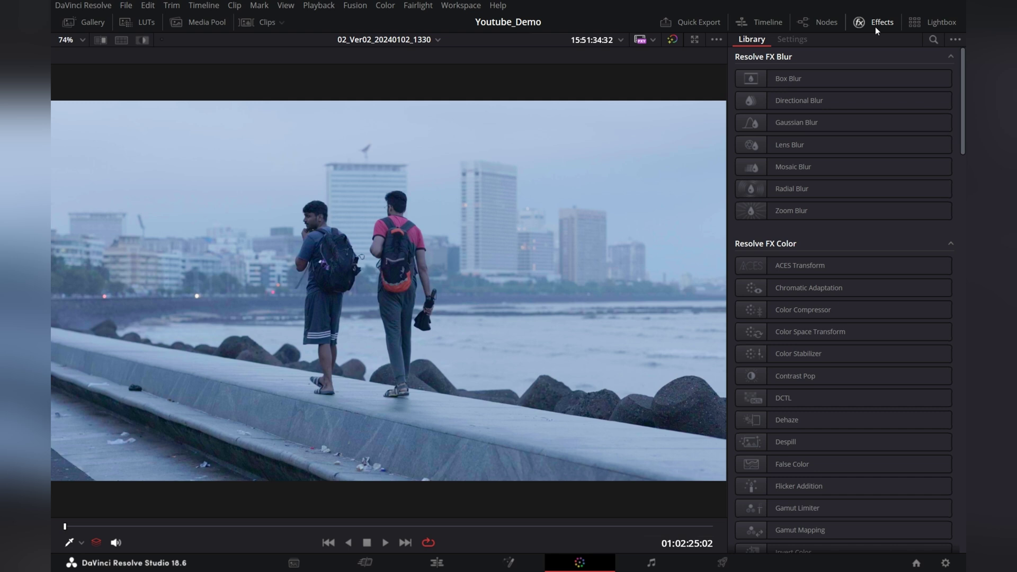